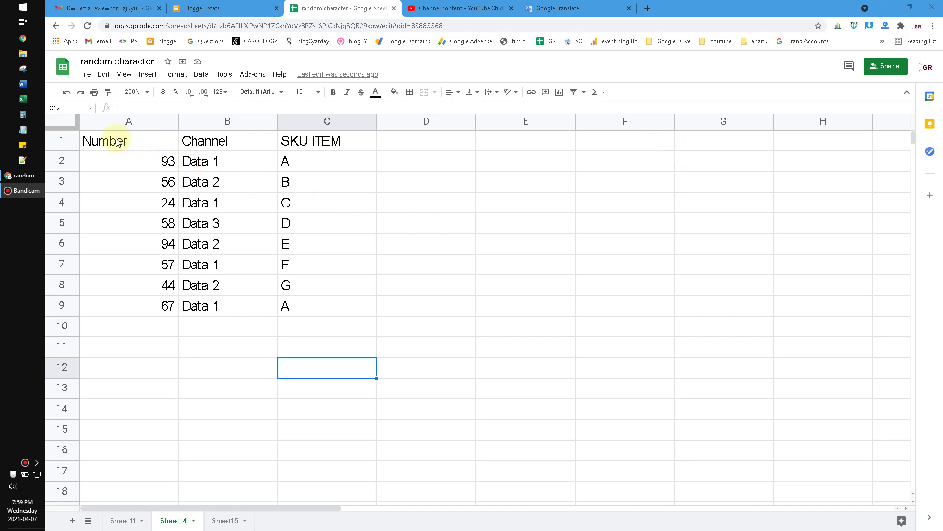
Copy the Number column A1:A9 into column E starting at E1.
drag(117, 142, 145, 307)
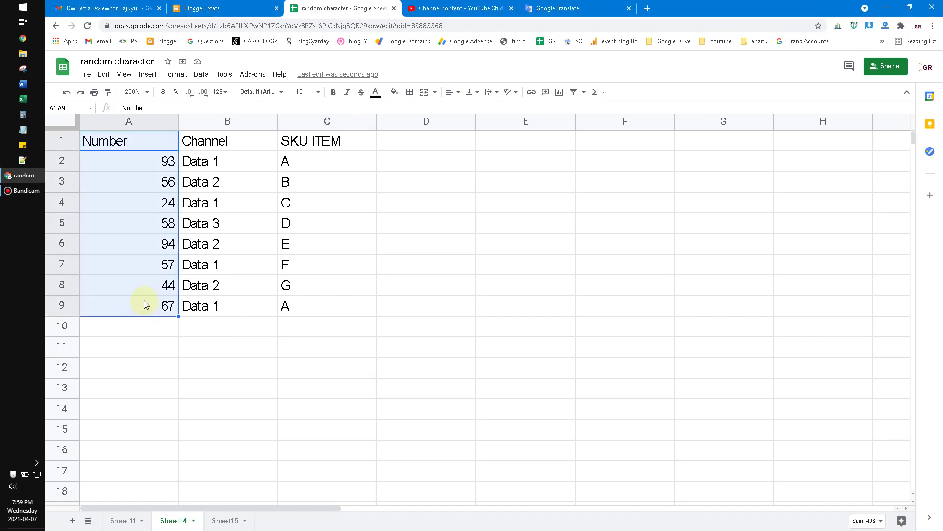
key(ctrl+c)
click(517, 145)
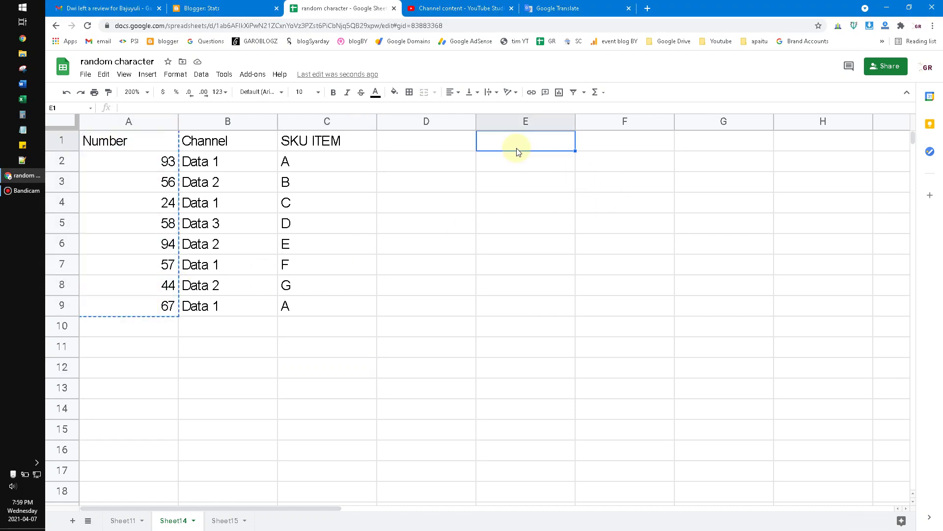
key(ctrl+v)
Copy the SKU ITEM column C1:C9 into column F starting at F1.
drag(330, 143, 323, 309)
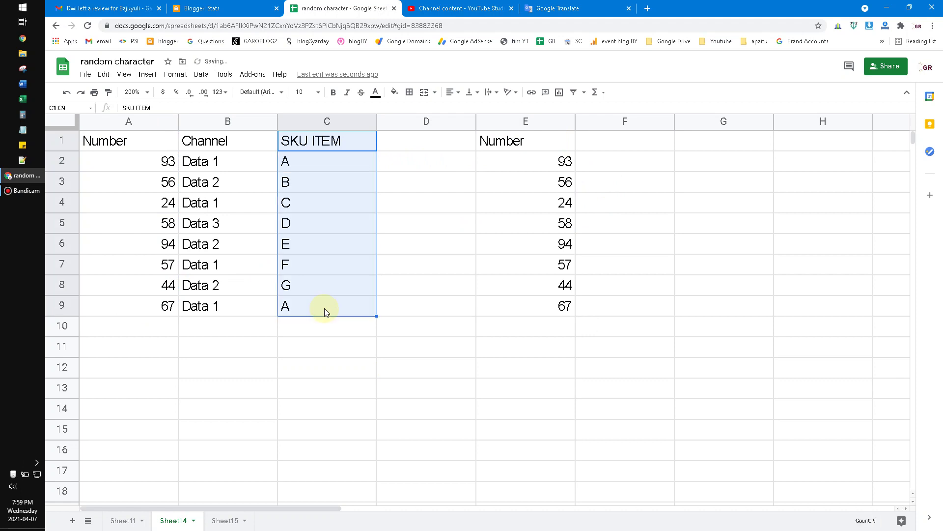
key(ctrl+c)
click(600, 140)
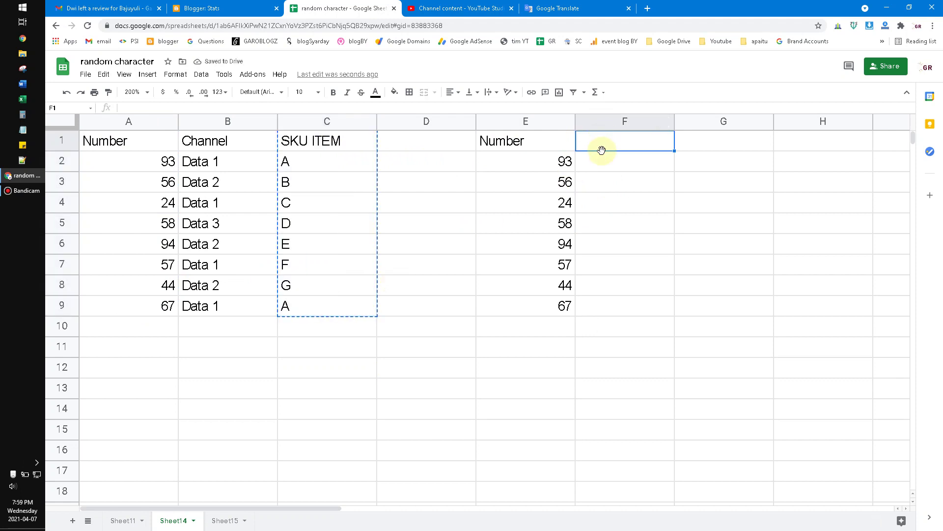
key(ctrl+v)
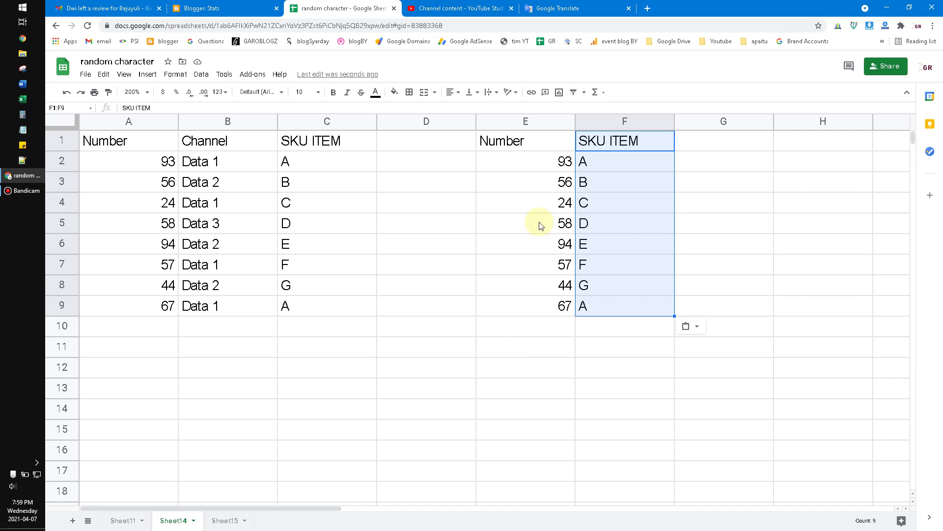
Delete the pasted copies in E1:F9, then select columns A and C and cell E1.
drag(531, 143, 594, 314)
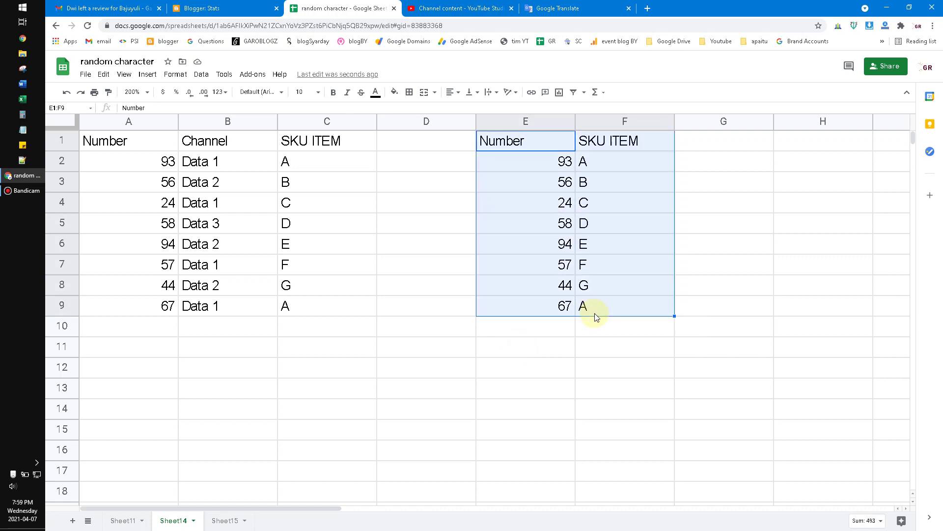
key(Delete)
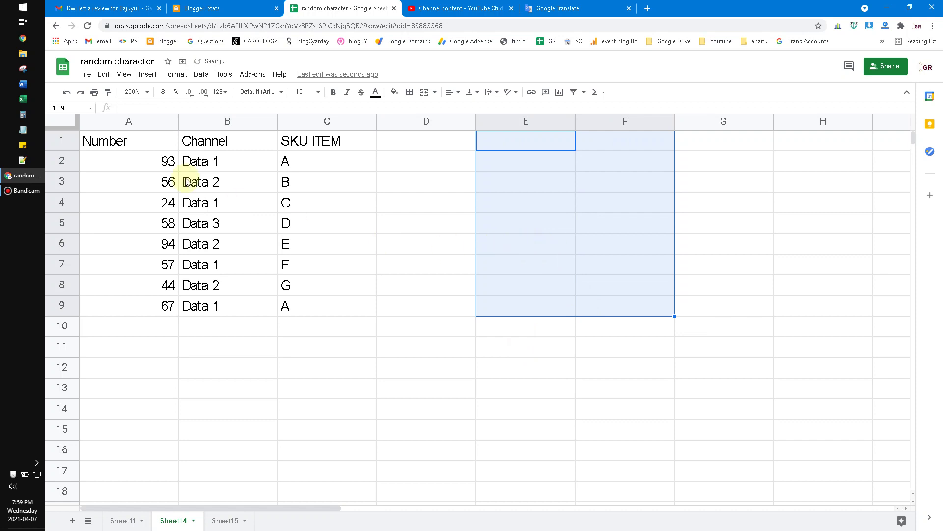
click(135, 123)
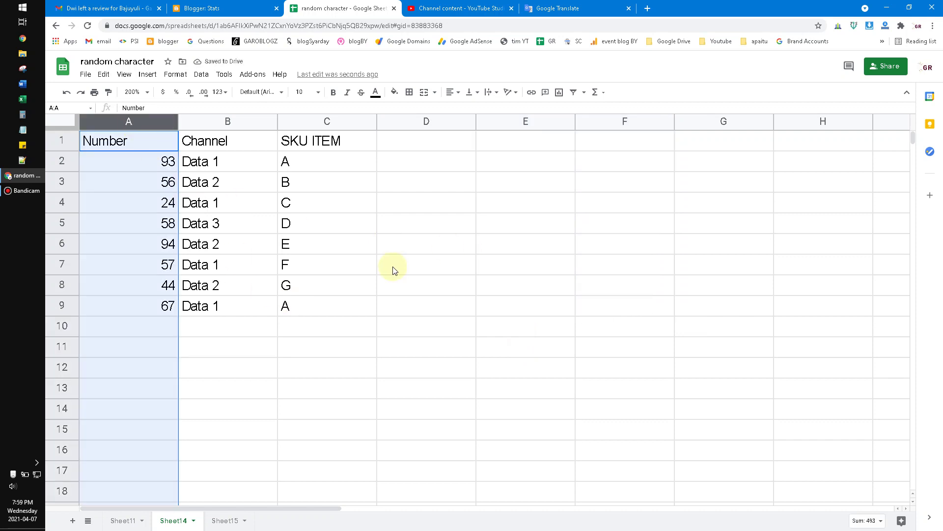
click(327, 126)
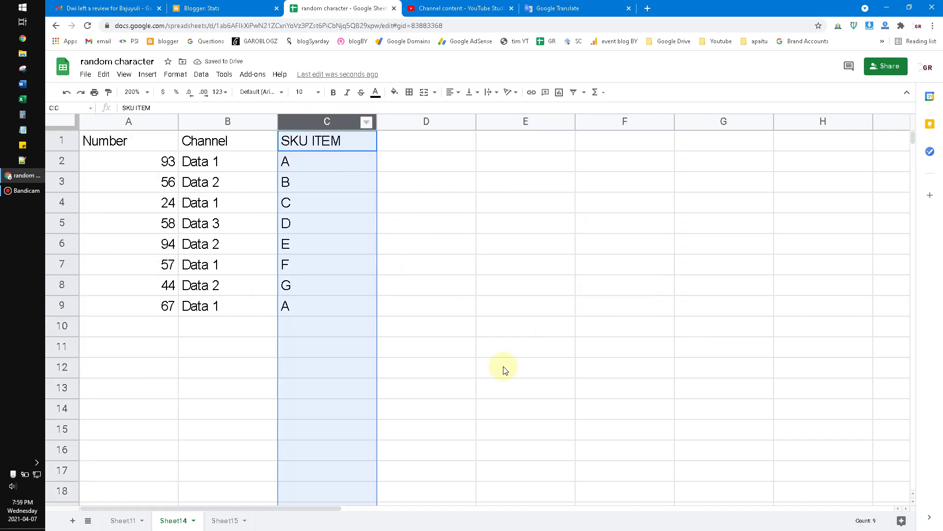
click(503, 366)
click(495, 147)
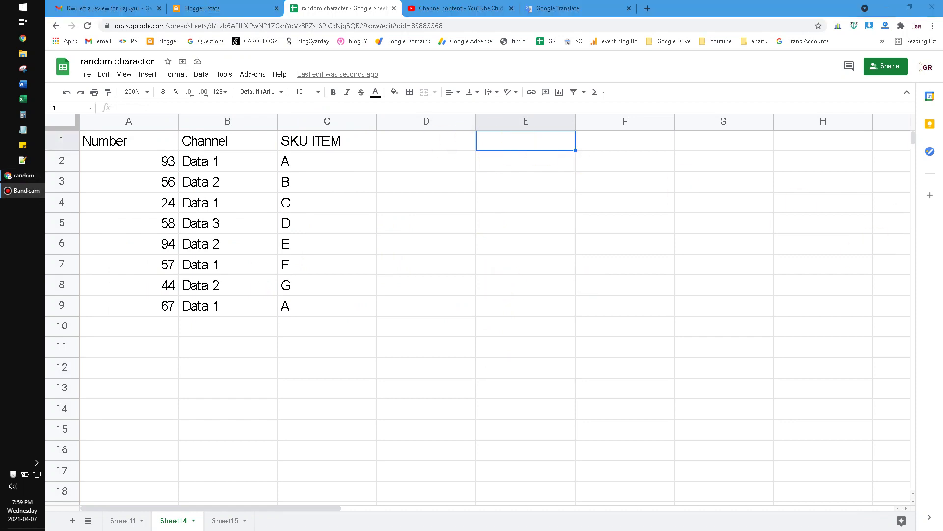
Enter ={A:A,C:C} in E1 to show columns A and C side by side.
click(519, 148)
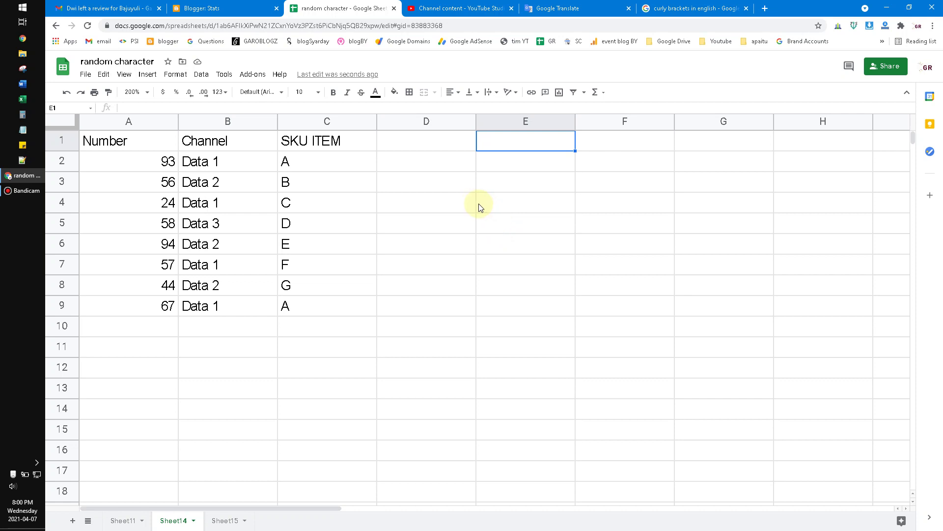
text(=)
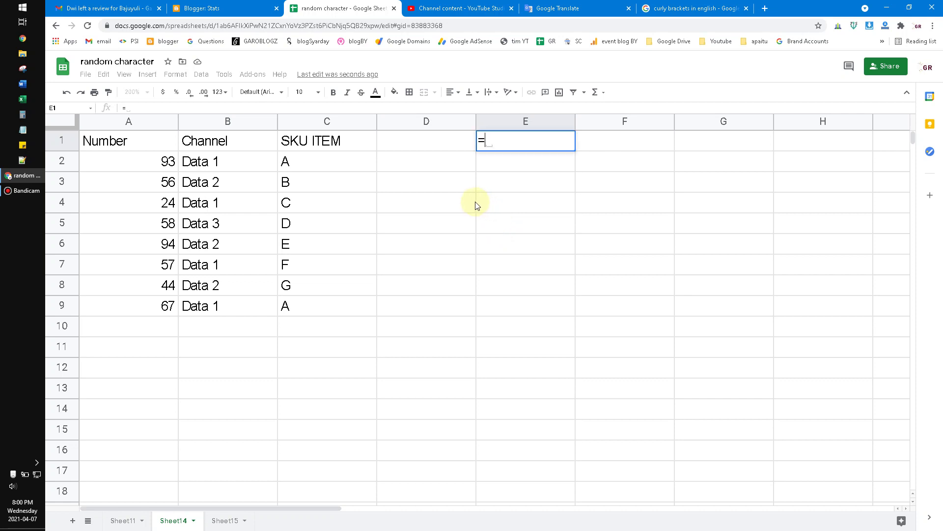
text({)
click(138, 121)
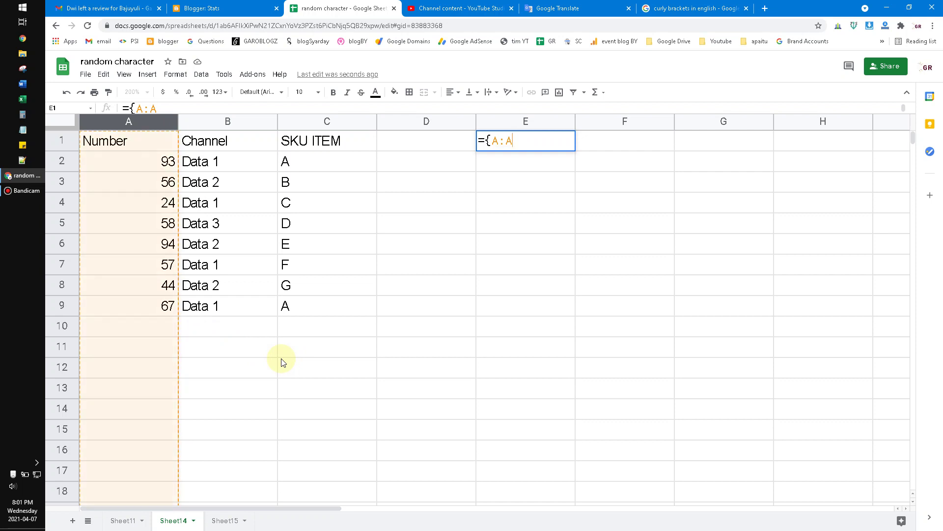
text(,)
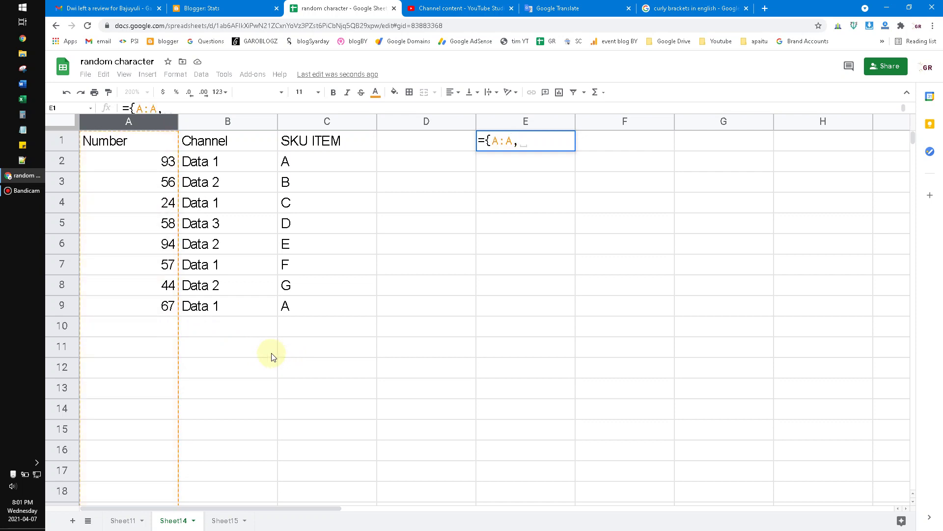
click(329, 126)
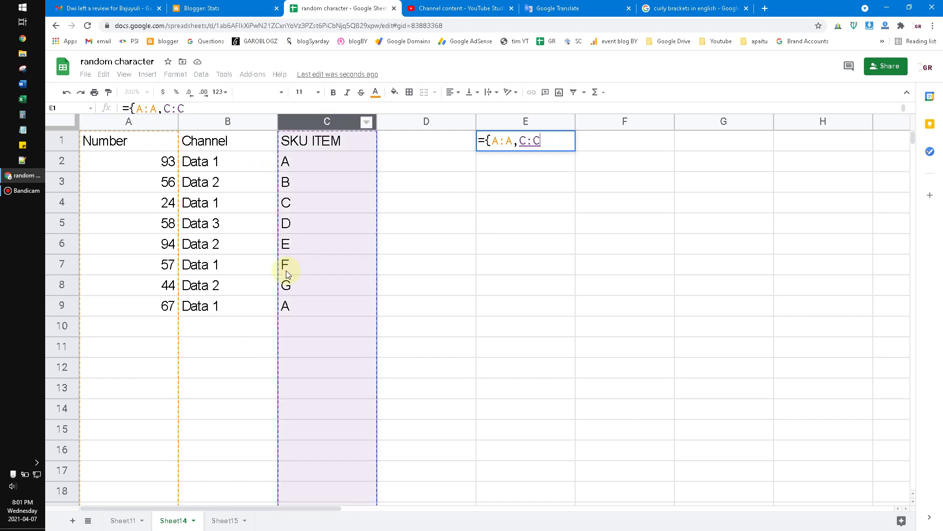
text(})
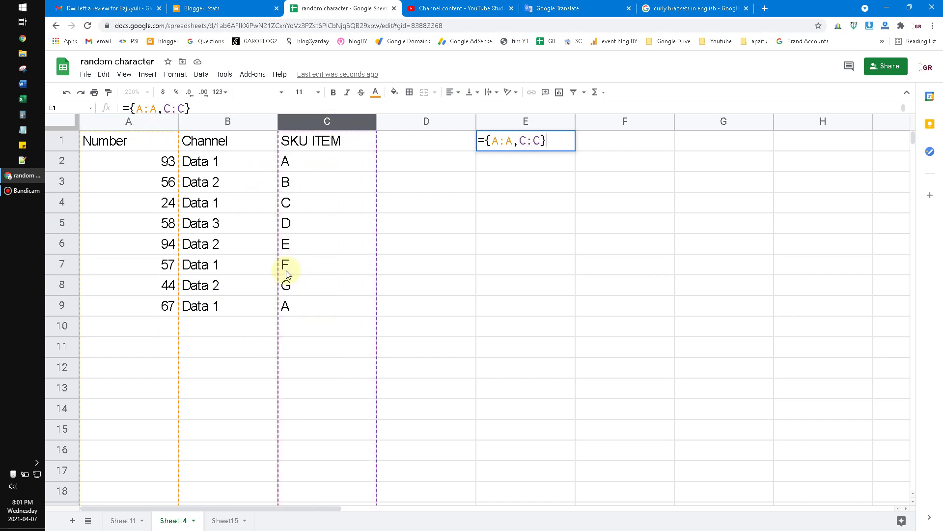
key(Return)
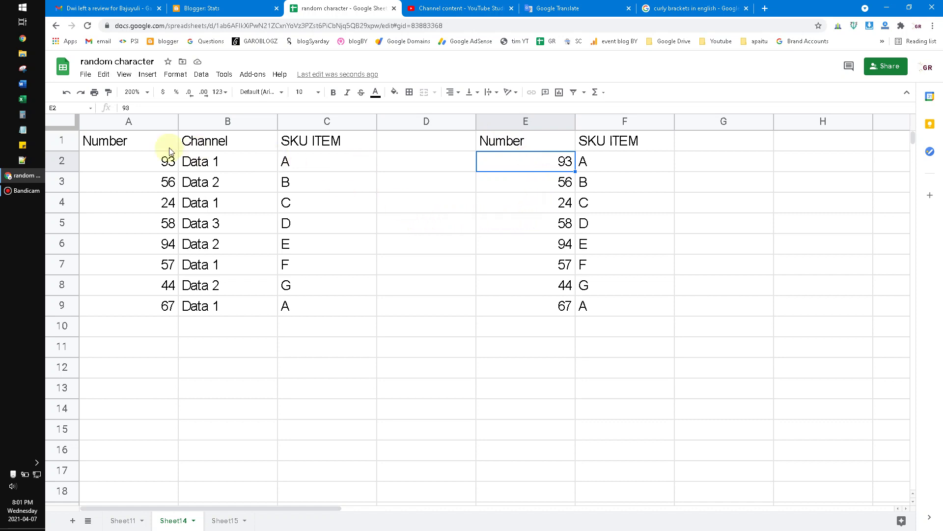
Highlight the A1:A9 and C1:C9 ranges and pick E11 for the stacking formula.
drag(151, 144, 149, 306)
drag(327, 142, 319, 308)
drag(163, 332, 155, 458)
click(523, 310)
click(512, 349)
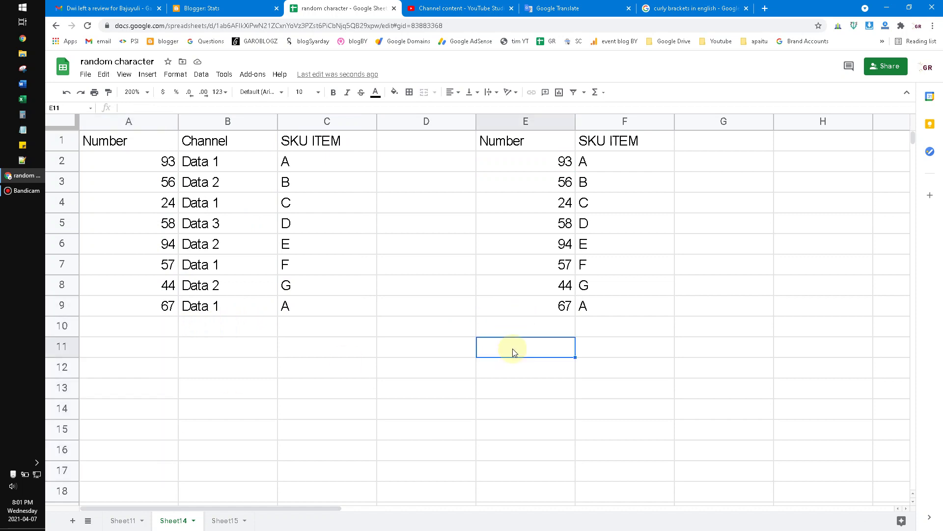
Enter ={A1:A9;C1:C9} in E11 to stack Number above SKU ITEM.
text(={)
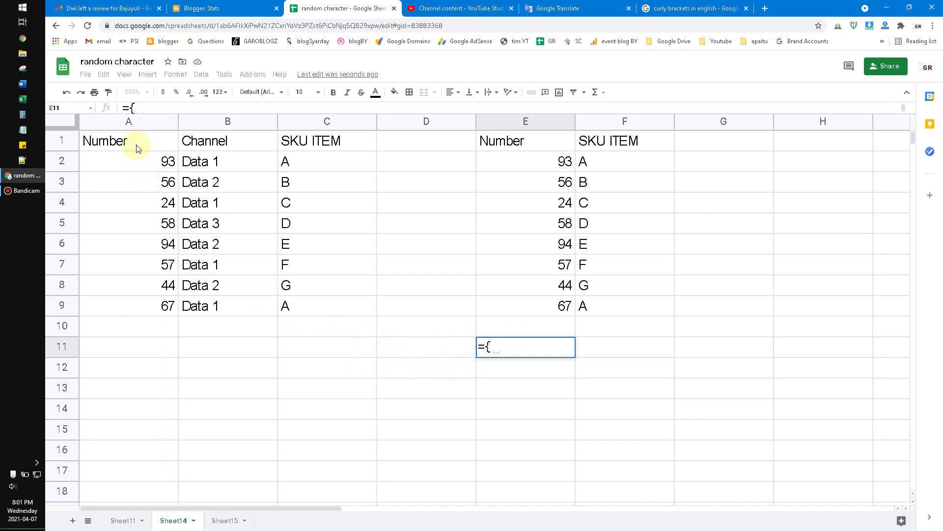
drag(138, 148, 119, 309)
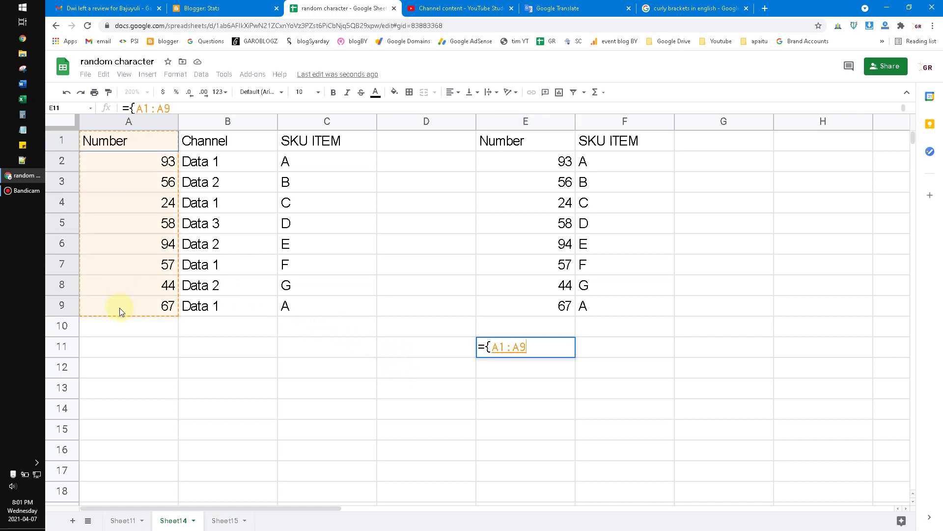
click(121, 121)
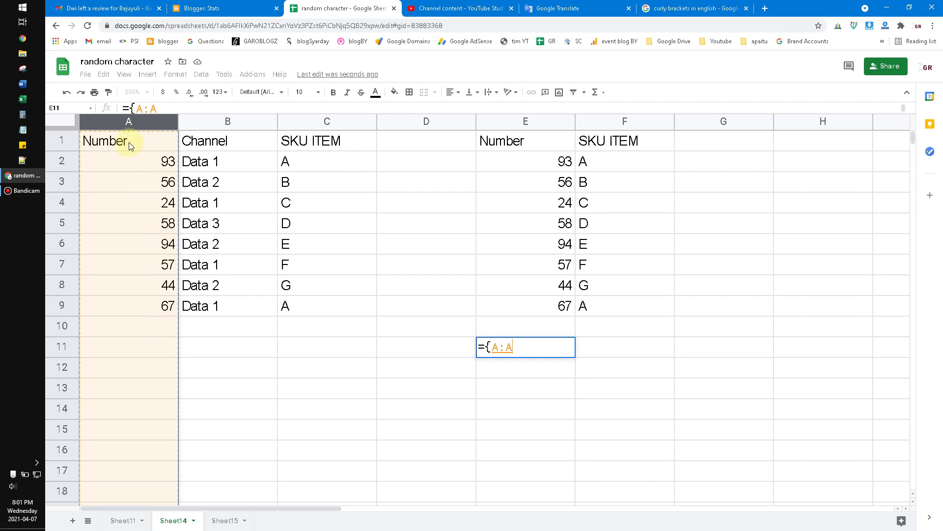
drag(129, 143, 139, 309)
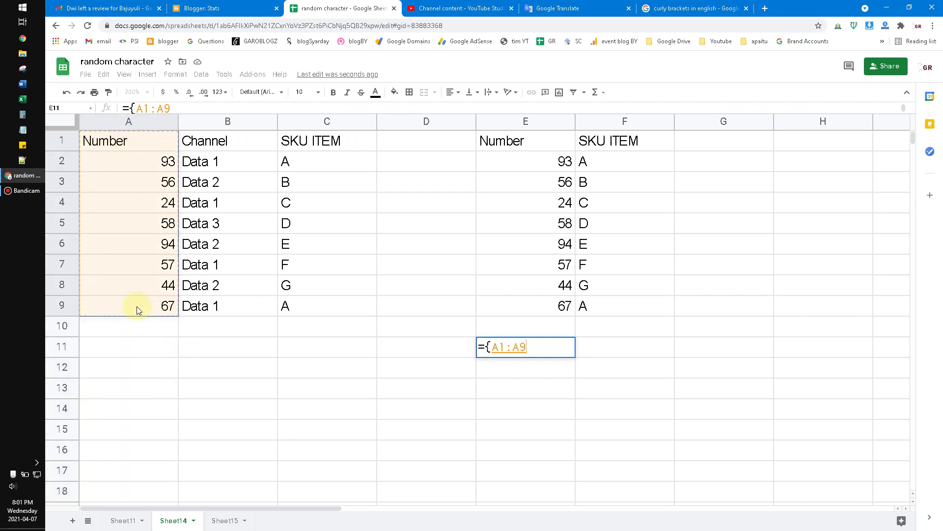
text(;)
drag(325, 141, 332, 303)
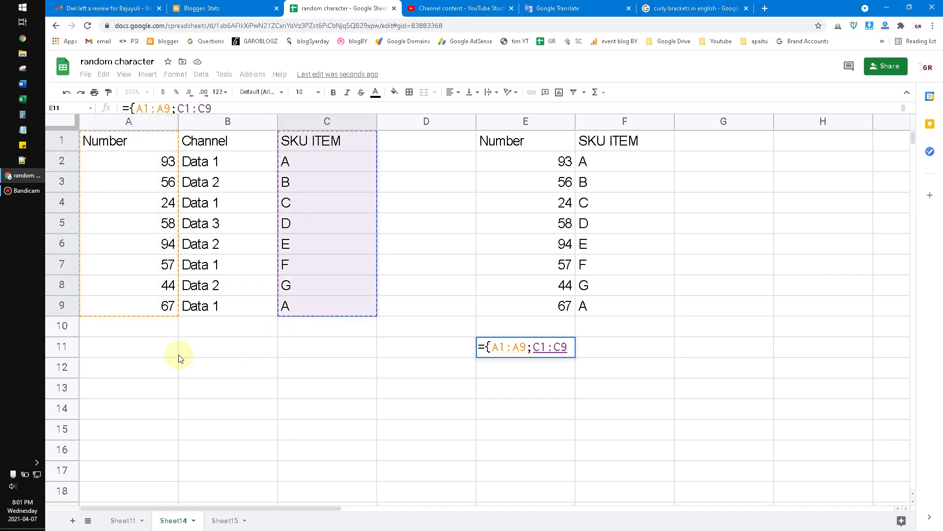
text(})
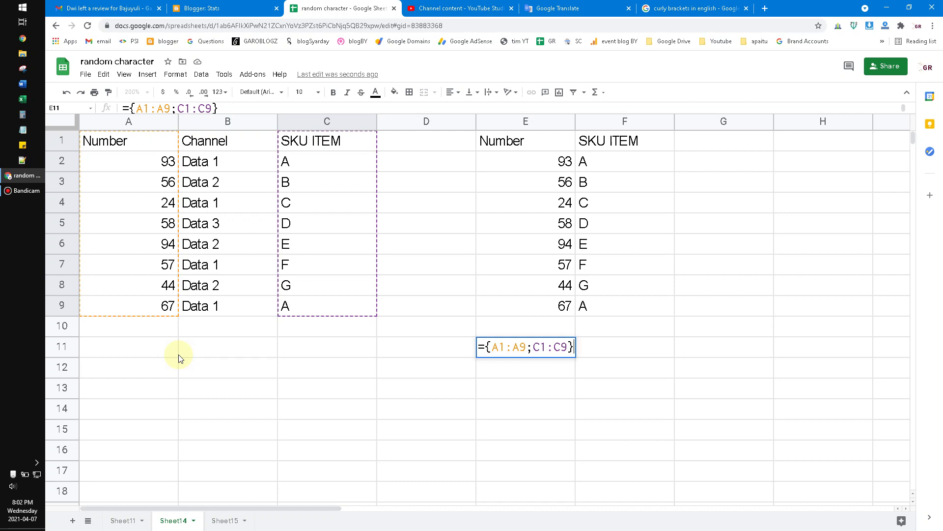
key(Return)
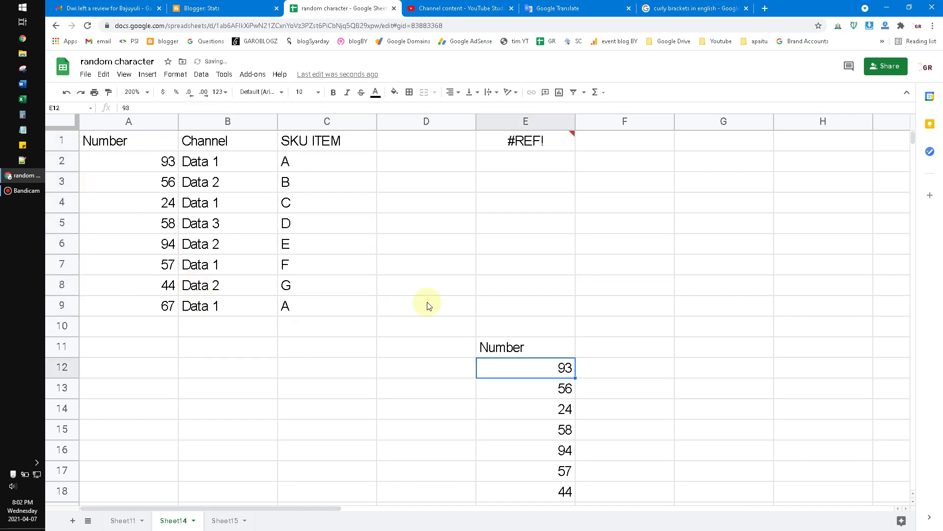
Scroll through the stacked Number and SKU ITEM list in column E.
scroll(546, 310, down, 3)
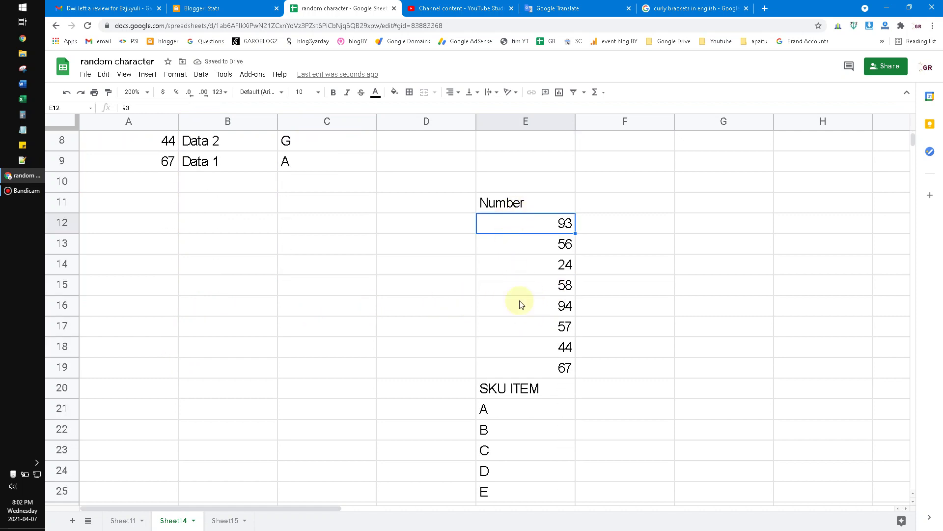
drag(519, 207, 511, 433)
scroll(513, 324, down, 2)
click(514, 266)
scroll(482, 358, up, 1)
scroll(482, 360, up, 5)
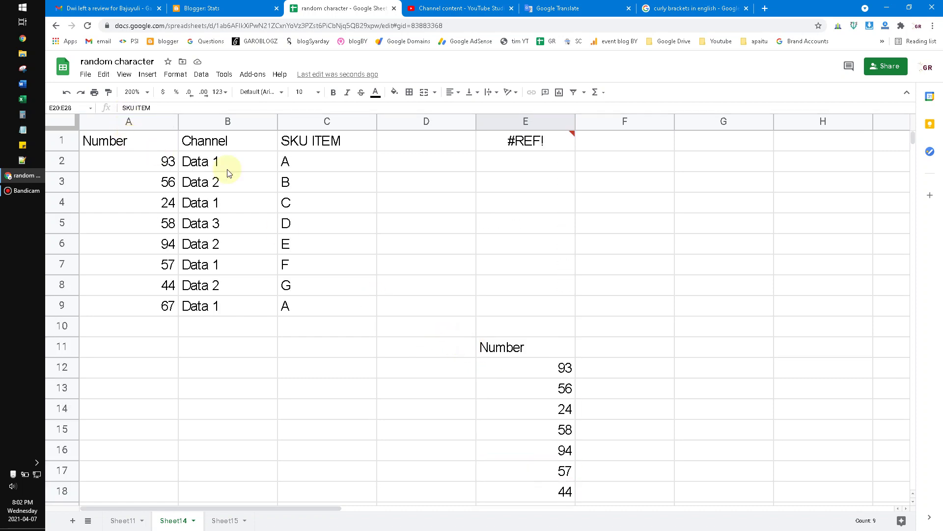
scroll(568, 378, down, 3)
scroll(537, 379, down, 1)
scroll(534, 379, up, 2)
scroll(533, 376, up, 3)
mouse_move(509, 146)
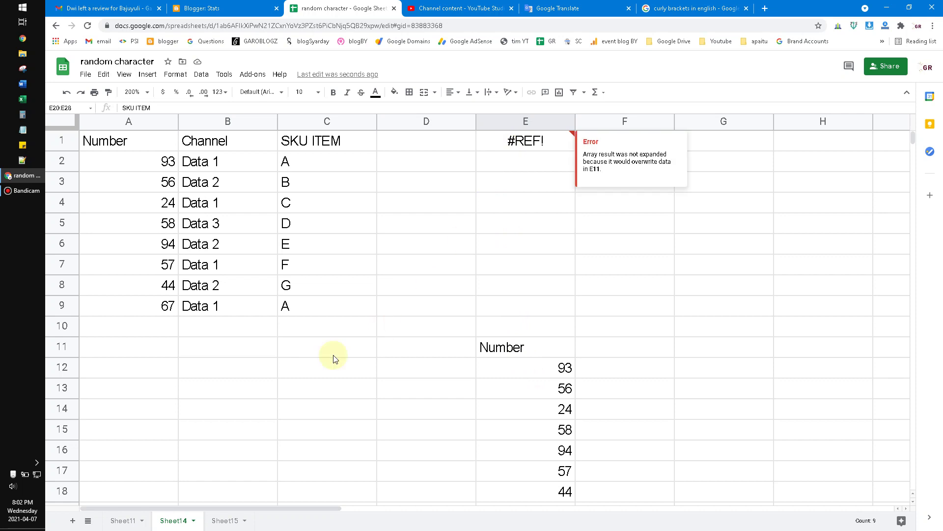
click(102, 352)
Inspect E1's #REF! error against rows 1 and 9, then select columns E–G.
click(544, 143)
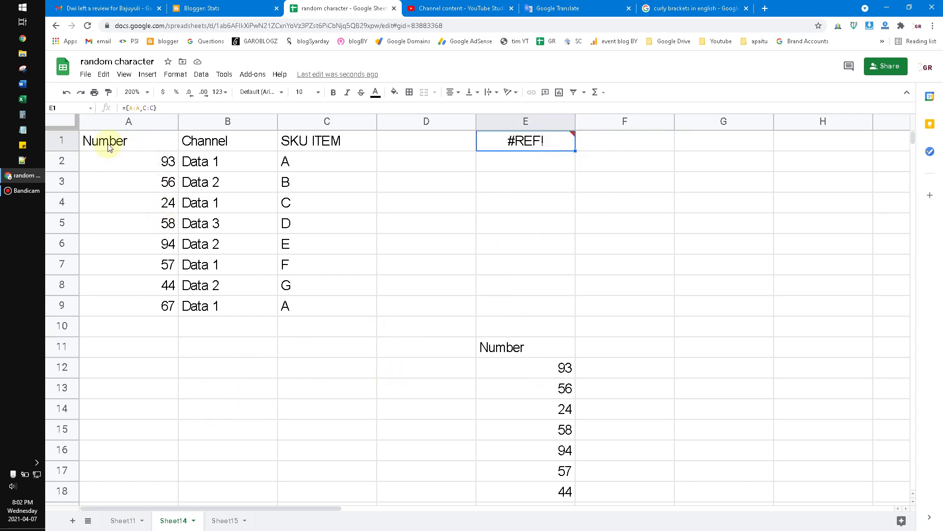
drag(108, 147, 362, 139)
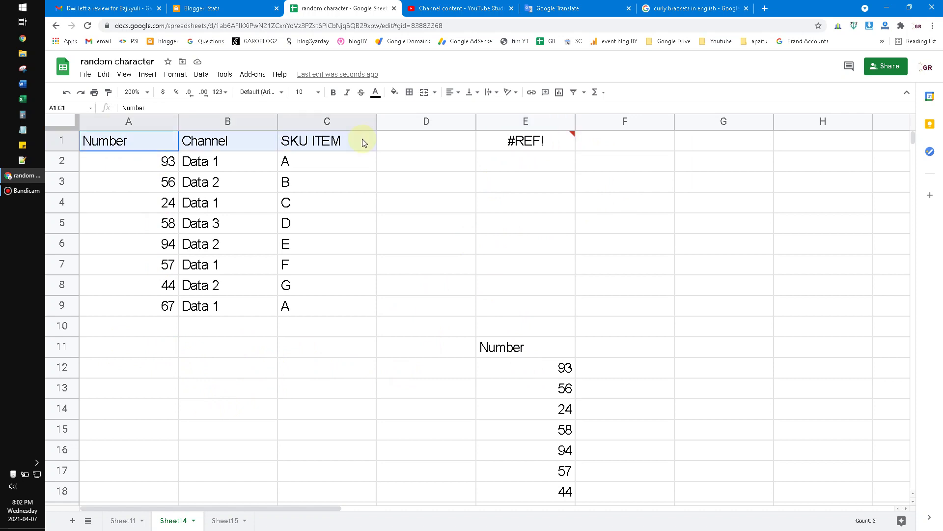
drag(133, 311, 305, 307)
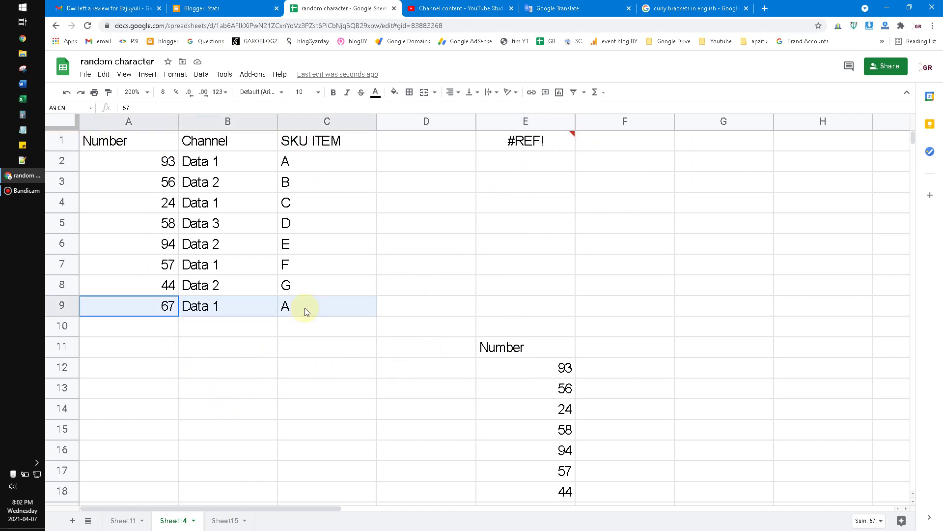
mouse_move(517, 127)
drag(518, 121, 752, 123)
Hide columns E through G.
right_click(739, 122)
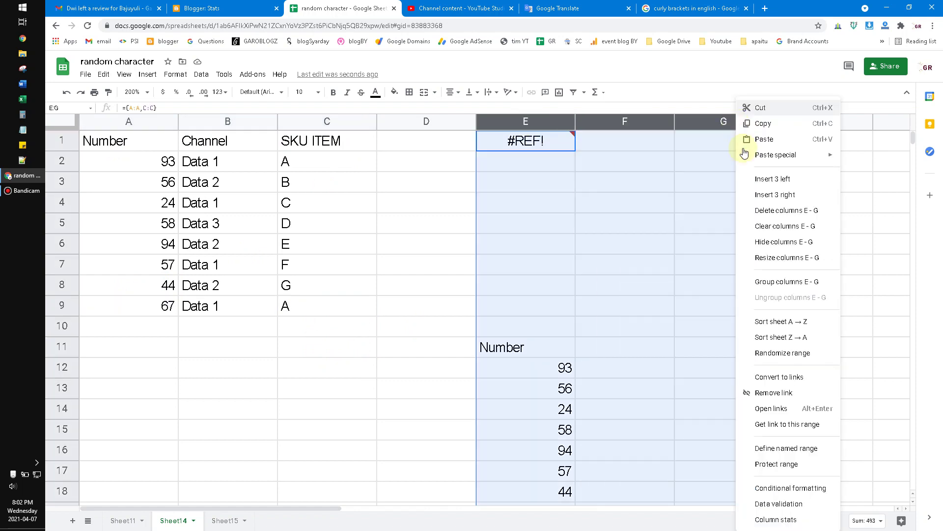
click(767, 242)
click(520, 261)
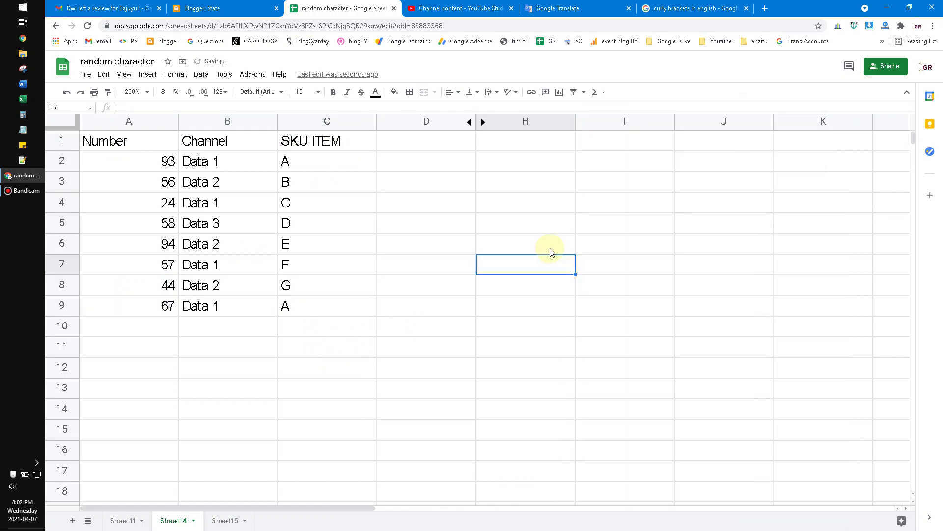
Enter ={A1:C1;A9:C9} in H1 to combine the header row and row 9.
click(509, 147)
text(={)
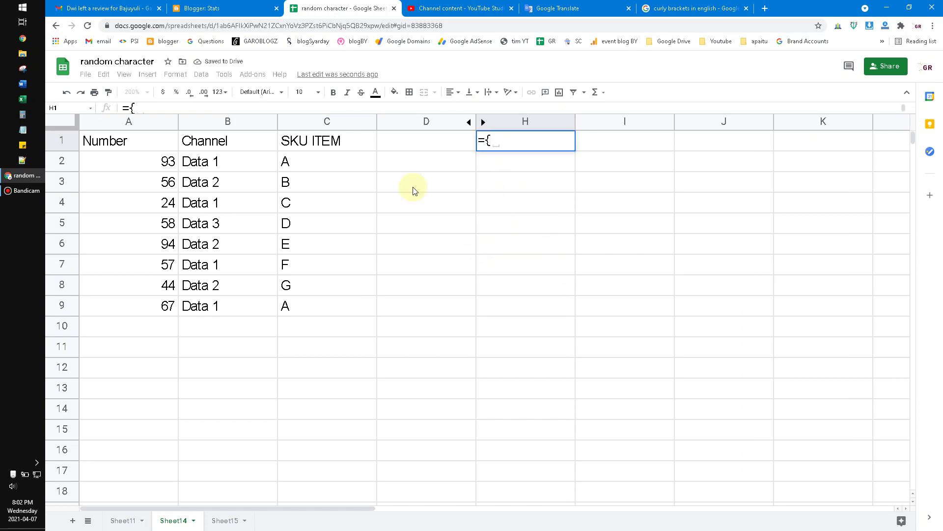
click(122, 144)
drag(122, 144, 312, 147)
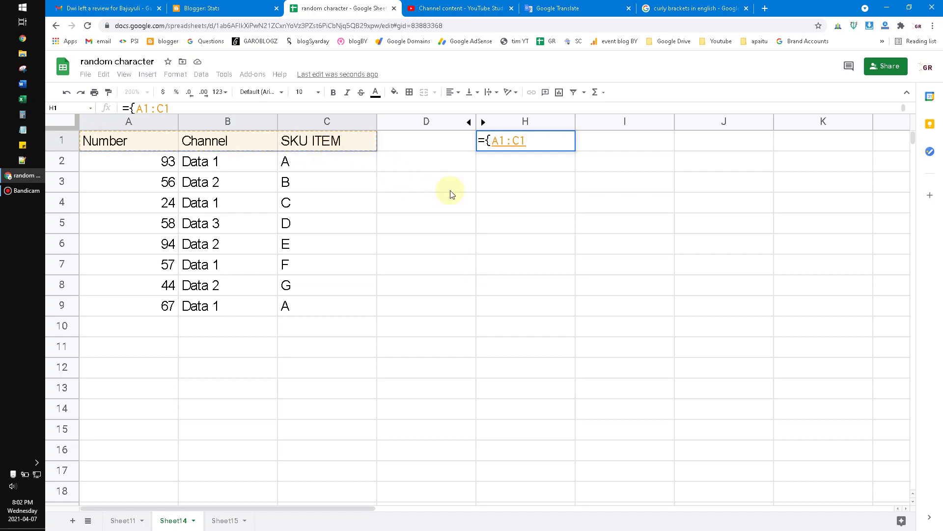
text(;)
drag(142, 164, 329, 165)
drag(116, 305, 320, 317)
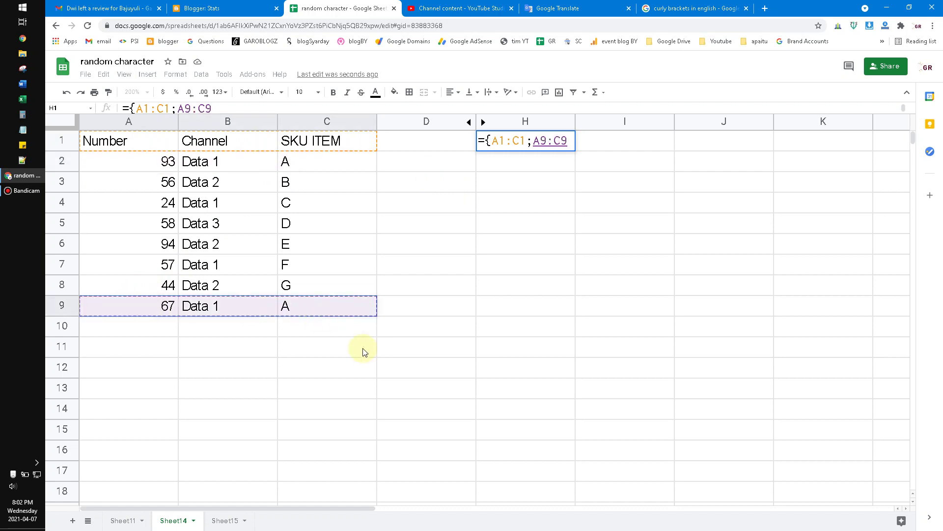
text(})
key(Return)
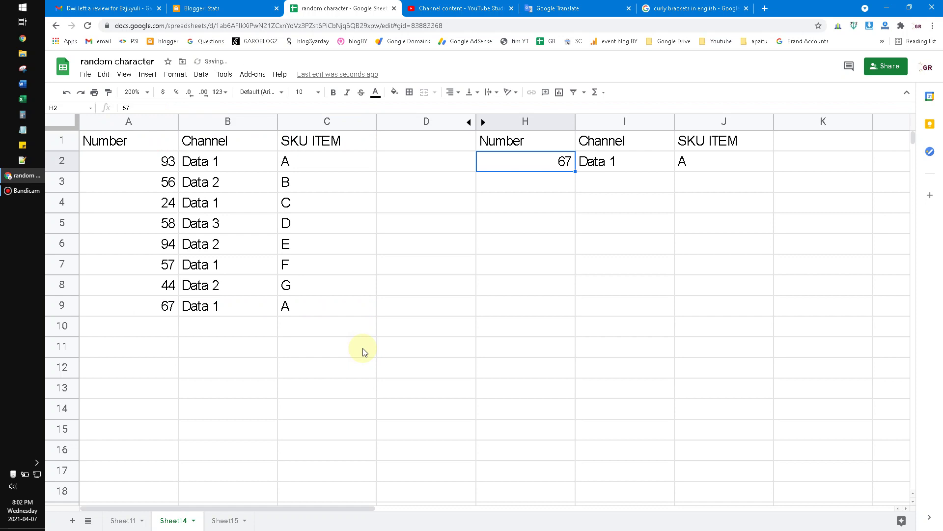
Extend H1's formula to ={A1:C1;A9:C9;A4:C5}, adding rows 4–5.
key(F2)
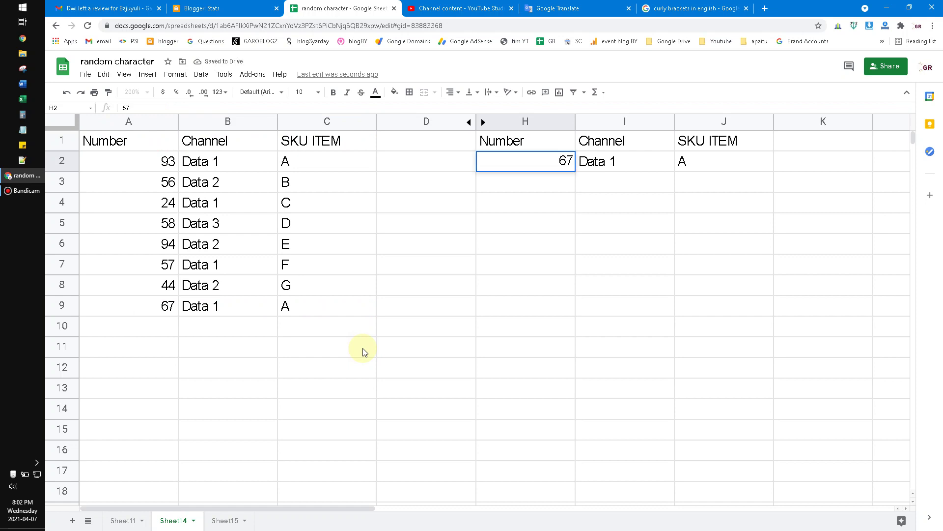
key(Escape)
key(Up)
key(F2)
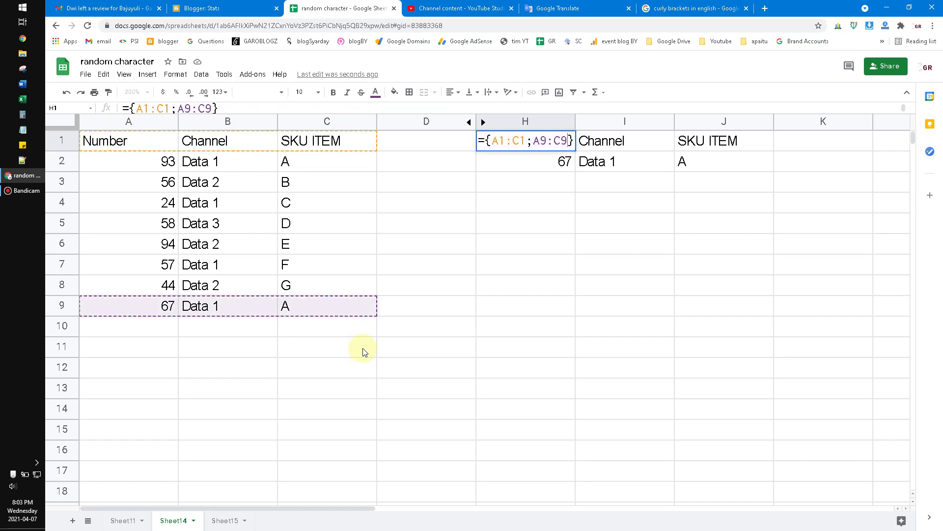
text(;)
drag(131, 201, 338, 219)
key(Return)
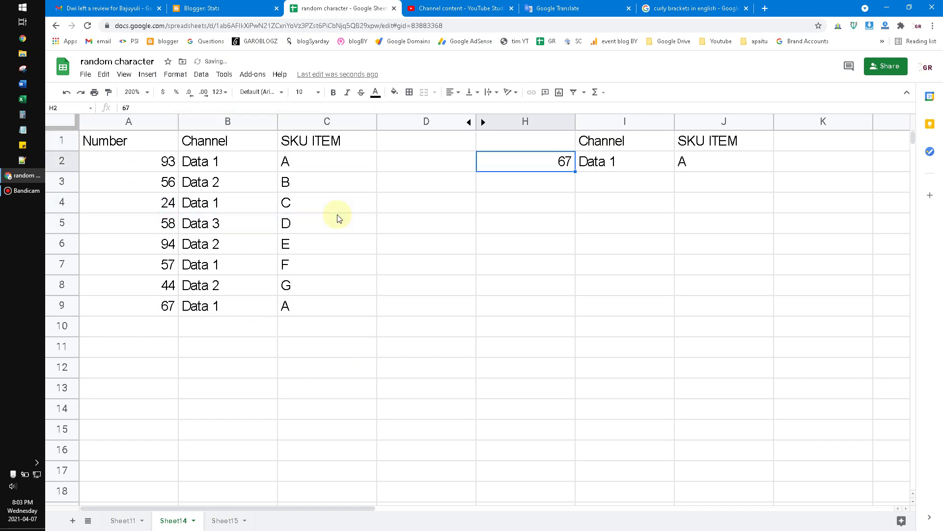
click(506, 142)
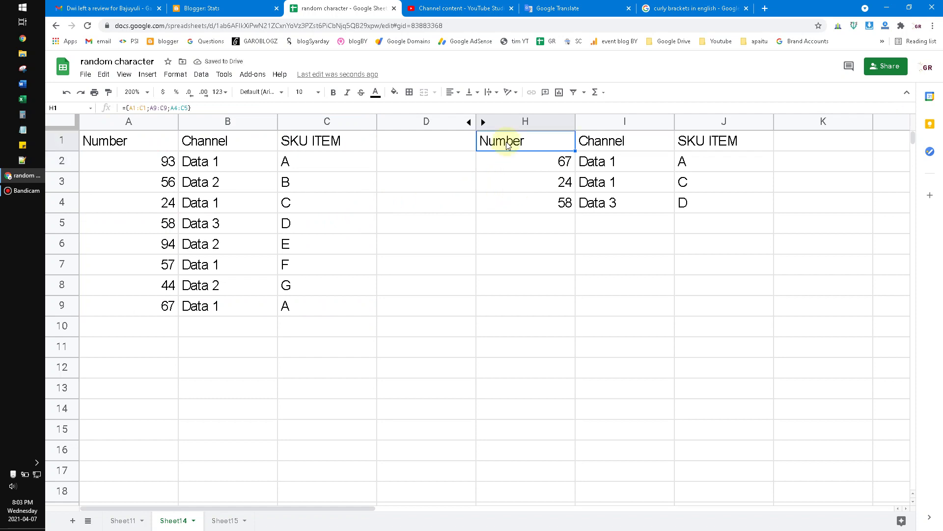